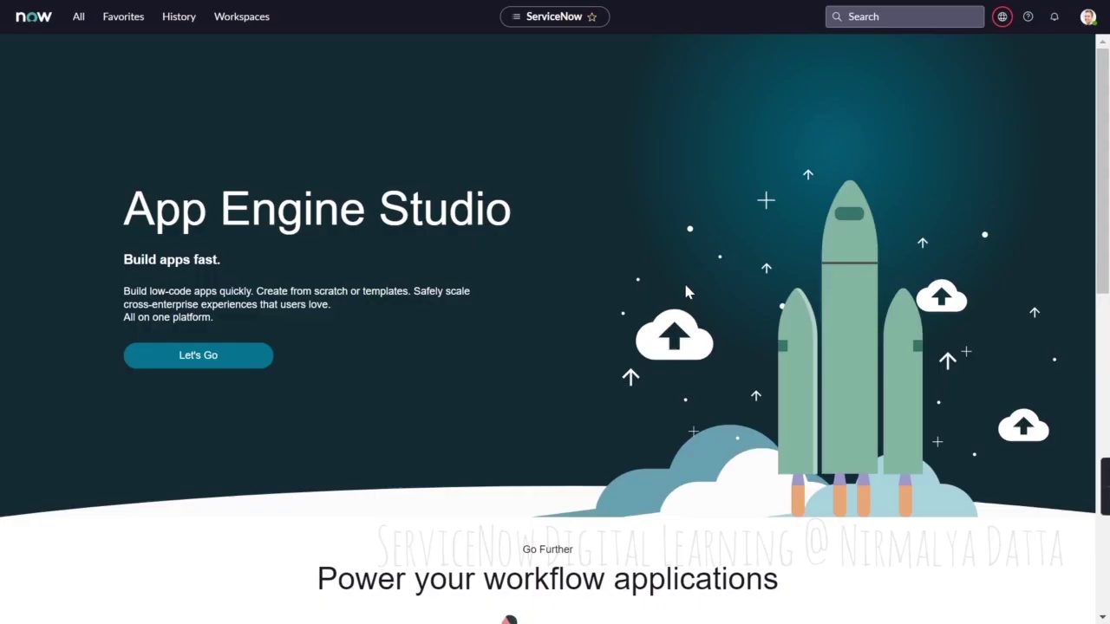
# Filter the navigator for 'integrations', open Vulnerability Response Integrations, and open CWE Comprehensive 2000 Integration.
pyautogui.click(80, 16)
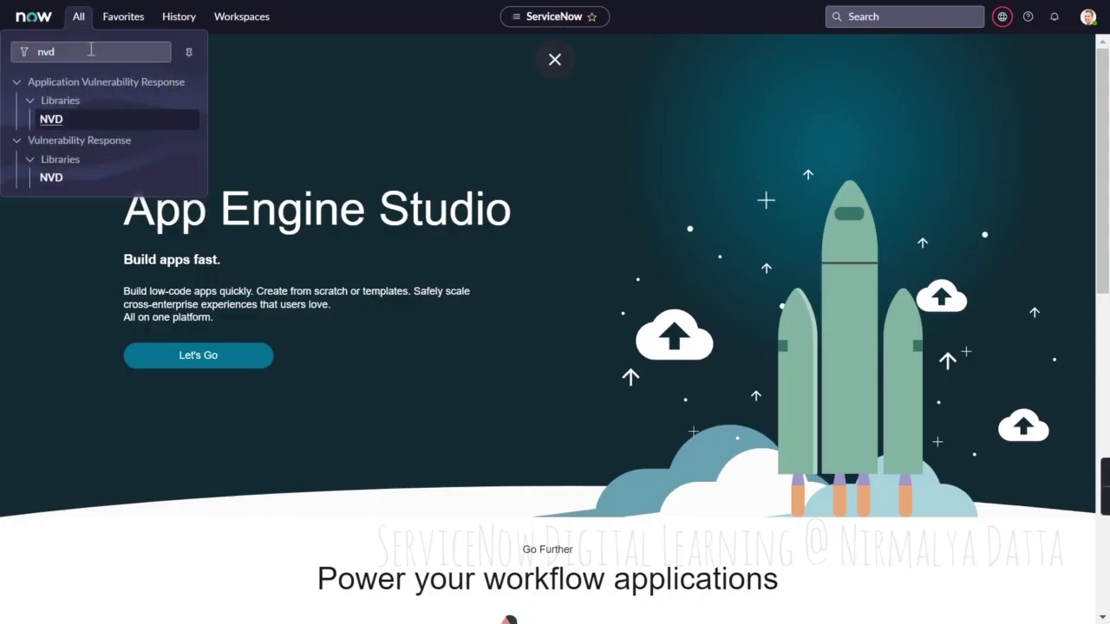
pyautogui.doubleClick(91, 52)
pyautogui.write('integ')
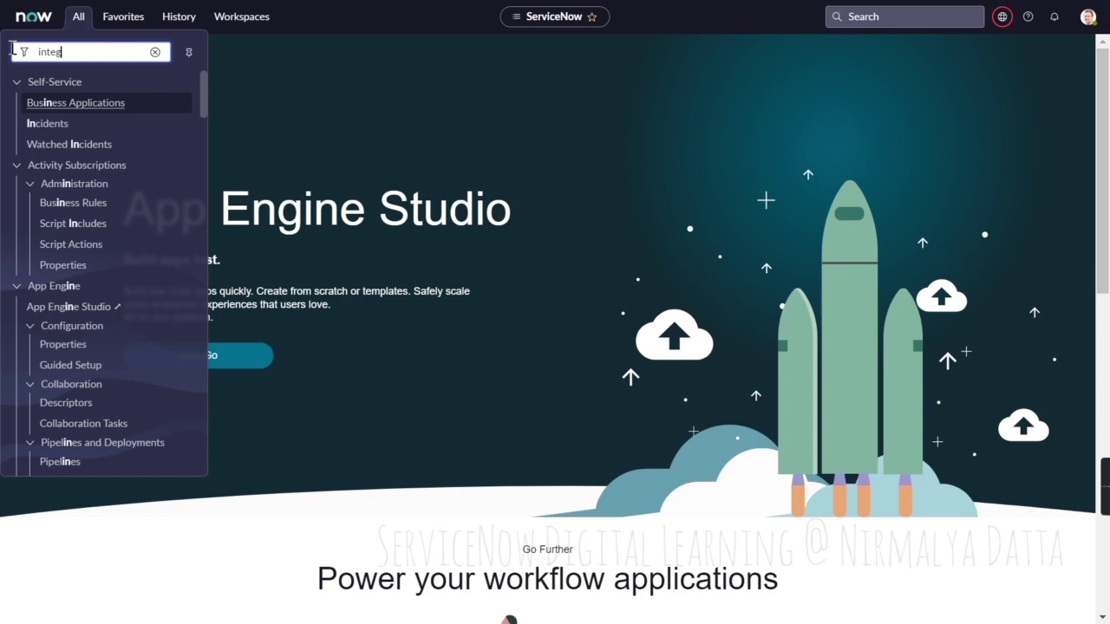
pyautogui.write('ration')
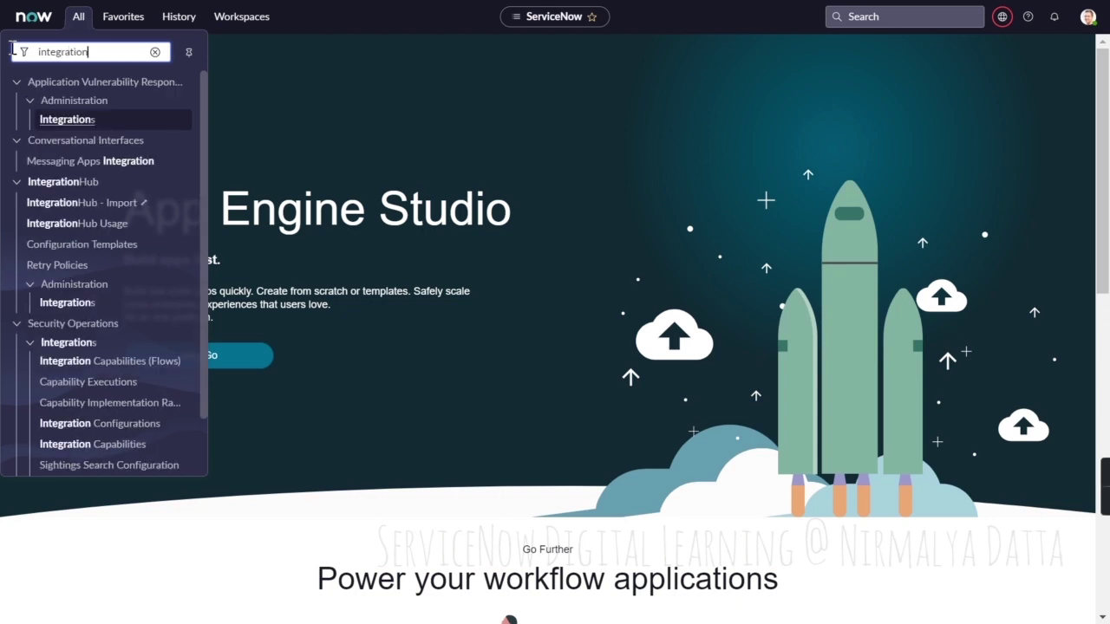
pyautogui.write('s')
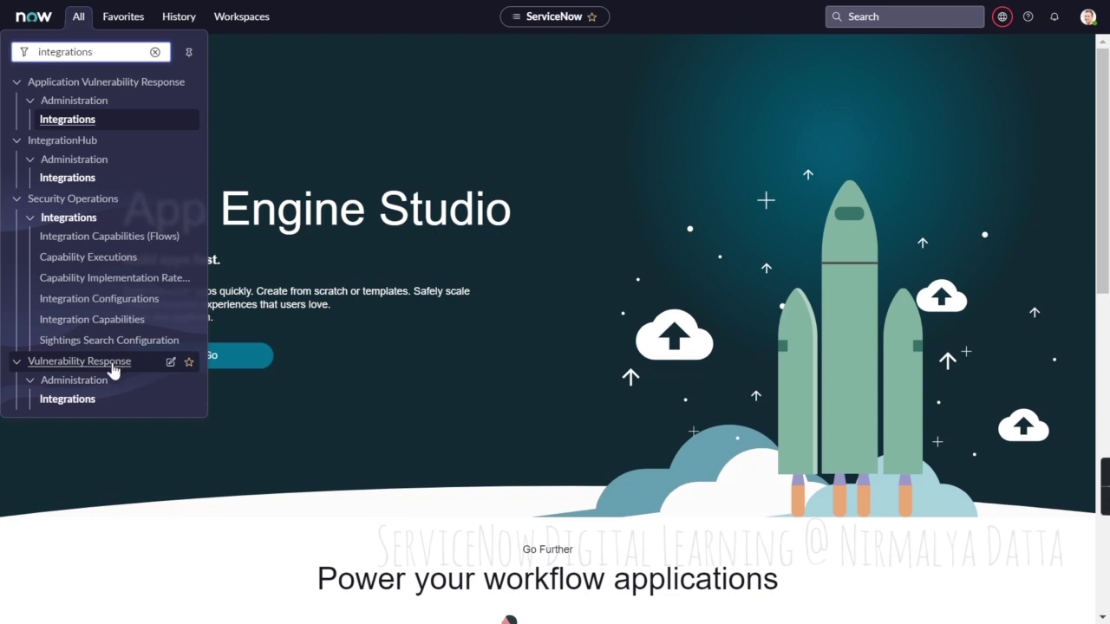
pyautogui.click(68, 399)
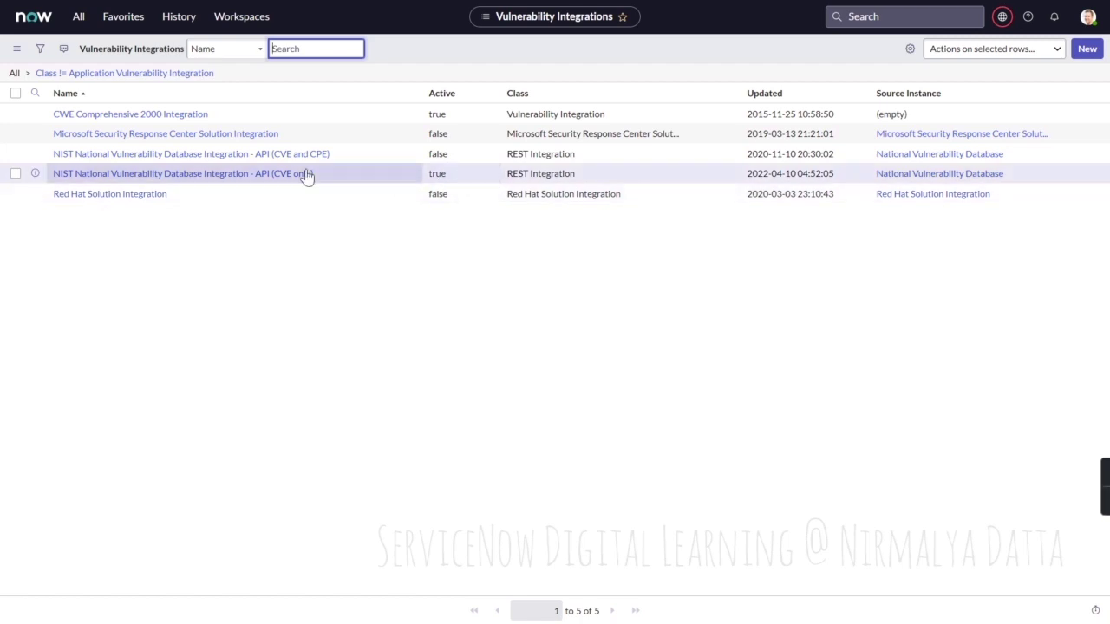
pyautogui.click(173, 116)
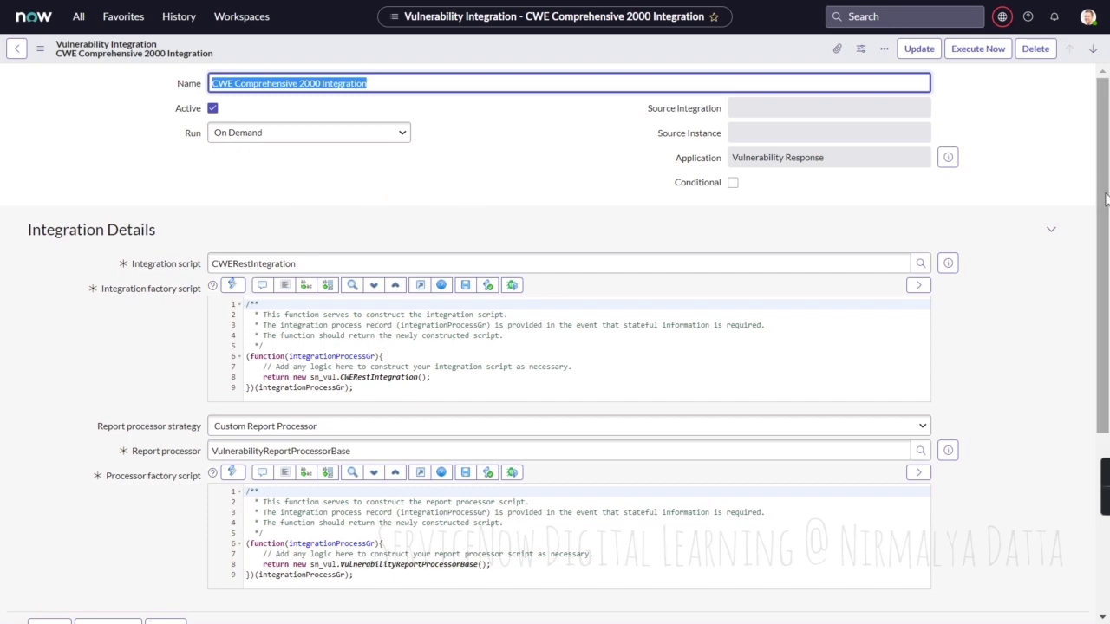
pyautogui.moveTo(1105, 199)
pyautogui.mouseDown()
pyautogui.moveTo(1106, 310)
pyautogui.moveTo(1106, 186)
pyautogui.mouseUp()
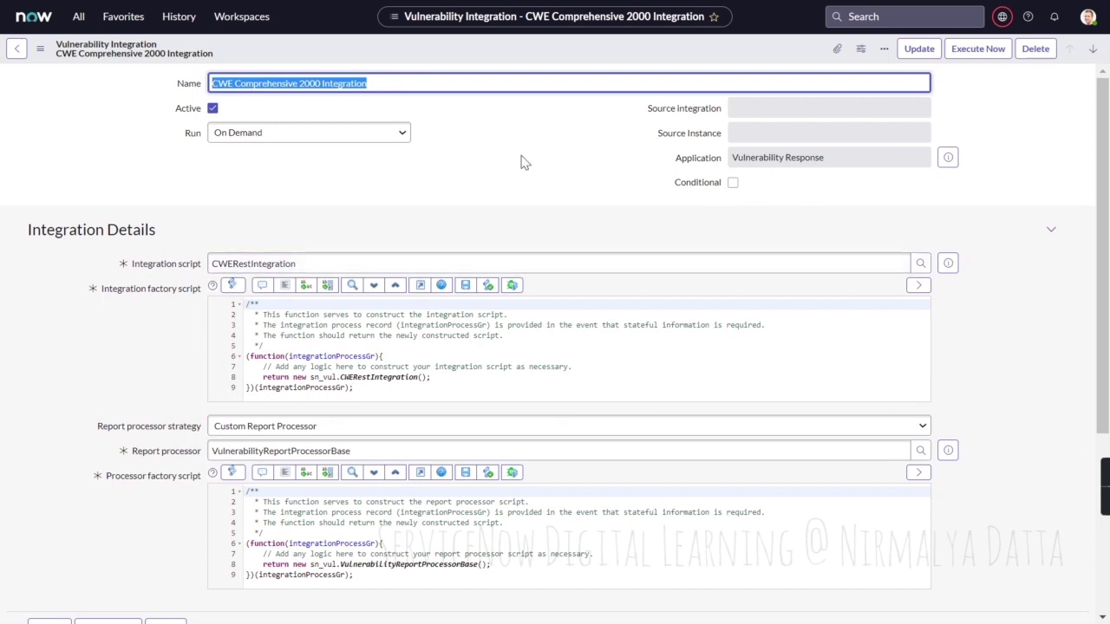
pyautogui.click(234, 84)
pyautogui.doubleClick(217, 84)
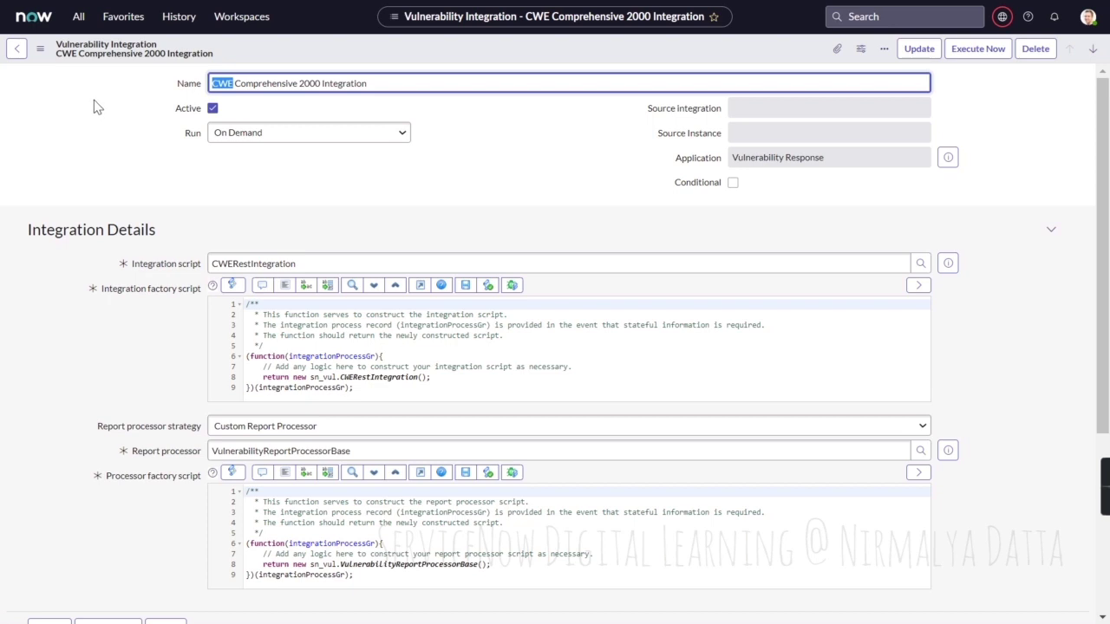
pyautogui.click(18, 52)
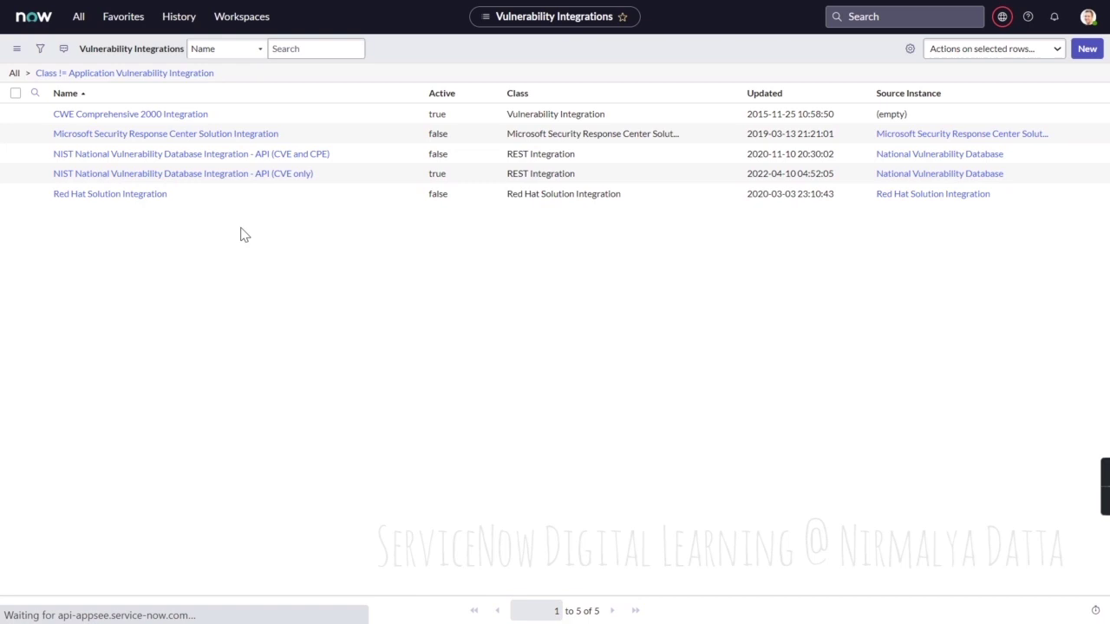
# Open the NIST NVD Integration - API (CVE only) record: daily 07:34:00 schedule, four NVD data sources.
pyautogui.click(233, 176)
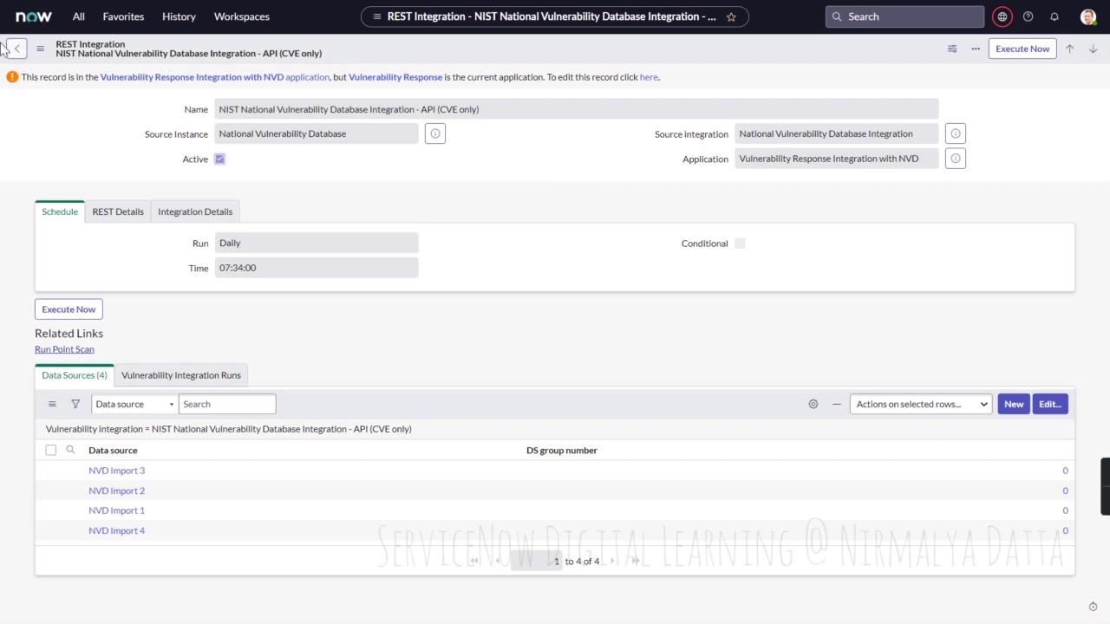
pyautogui.click(77, 24)
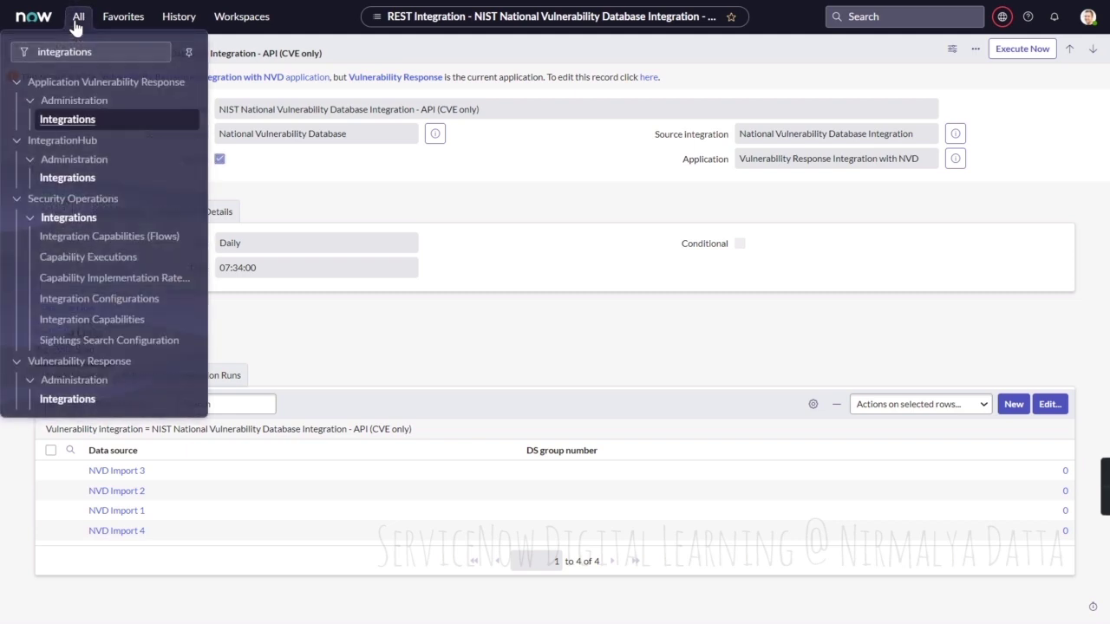
# Change the navigator filter from 'nvd' to 'cwe' and open the CWE-752 category record.
pyautogui.click(112, 53)
pyautogui.press('BackSpace')
pyautogui.press('BackSpace')
pyautogui.press('BackSpace')
pyautogui.press('BackSpace')
pyautogui.press('BackSpace')
pyautogui.press('BackSpace')
pyautogui.press('BackSpace')
pyautogui.press('BackSpace')
pyautogui.press('BackSpace')
pyautogui.press('BackSpace')
pyautogui.press('BackSpace')
pyautogui.press('BackSpace')
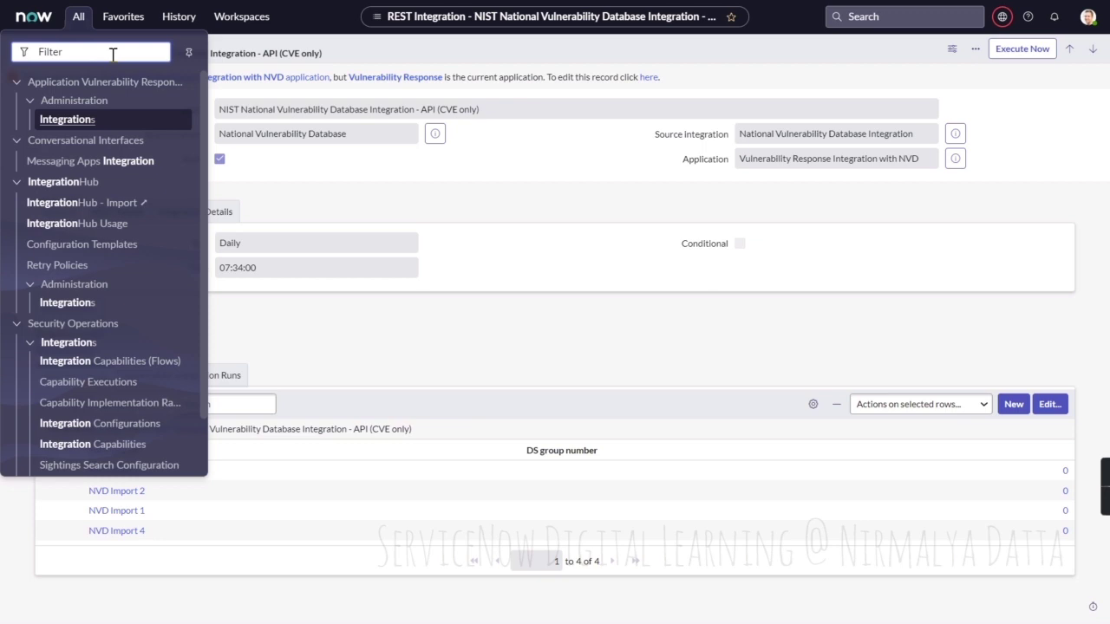
pyautogui.write('nvd')
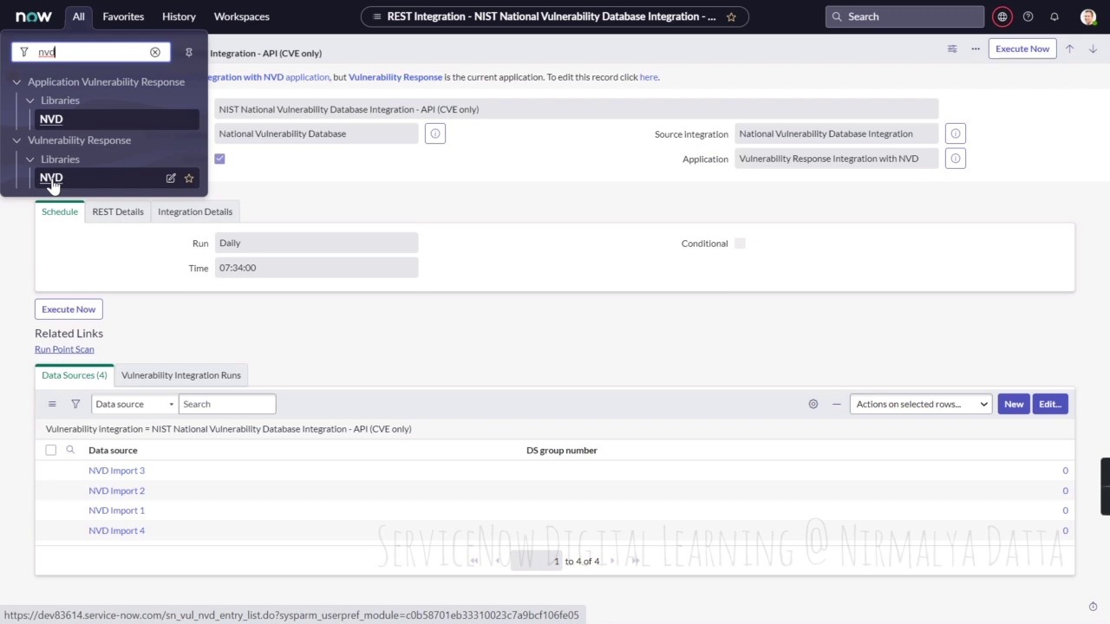
pyautogui.moveTo(71, 52); pyautogui.dragTo(2, 43)
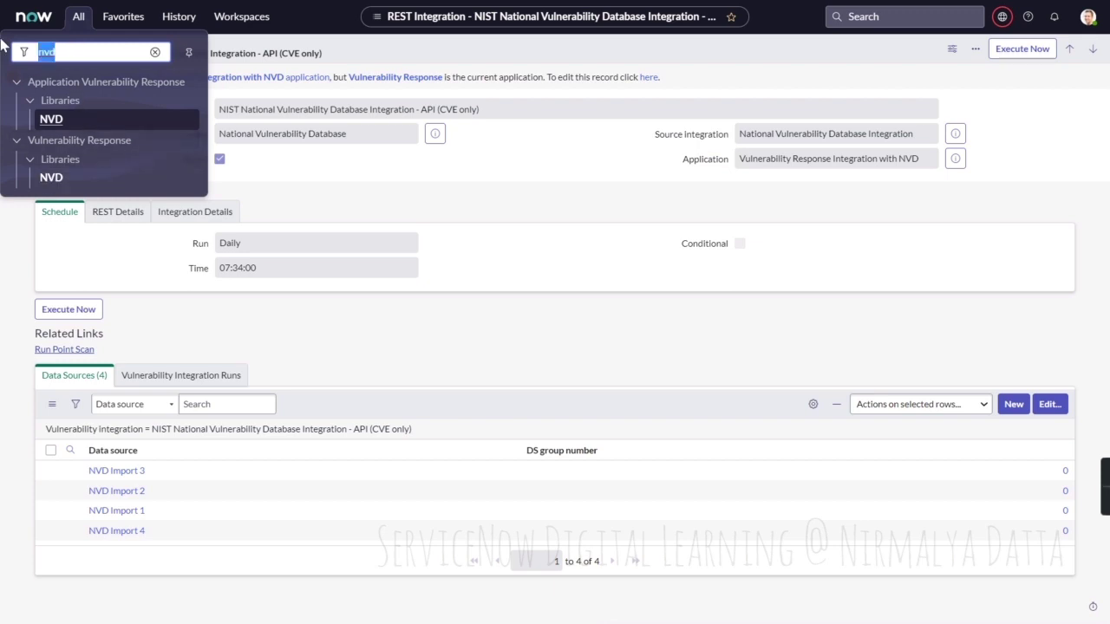
pyautogui.write('cwe')
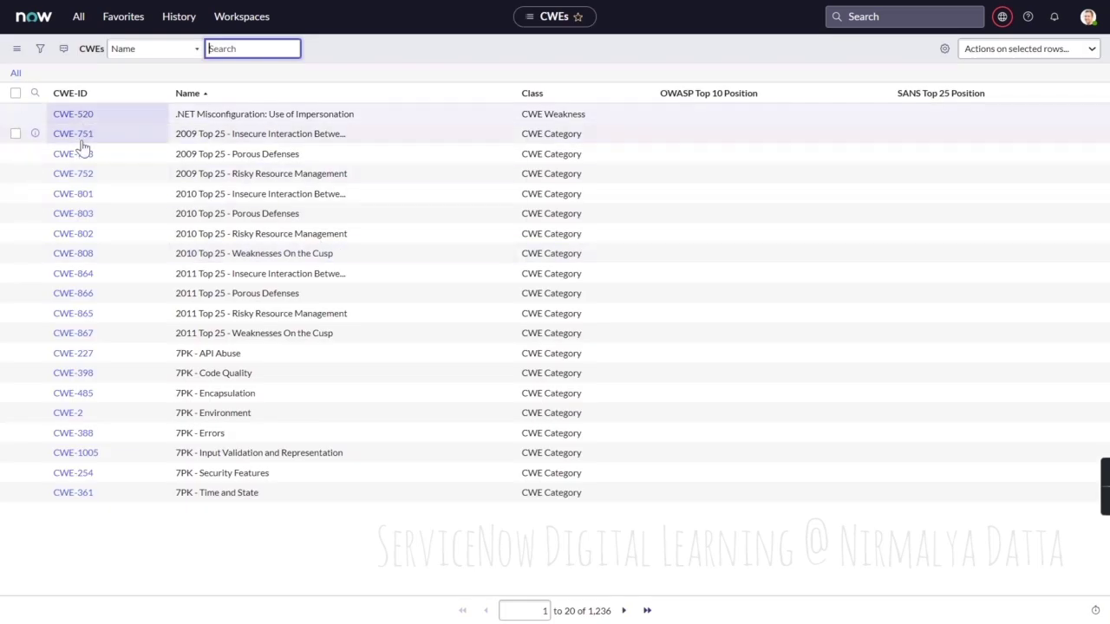
pyautogui.click(76, 178)
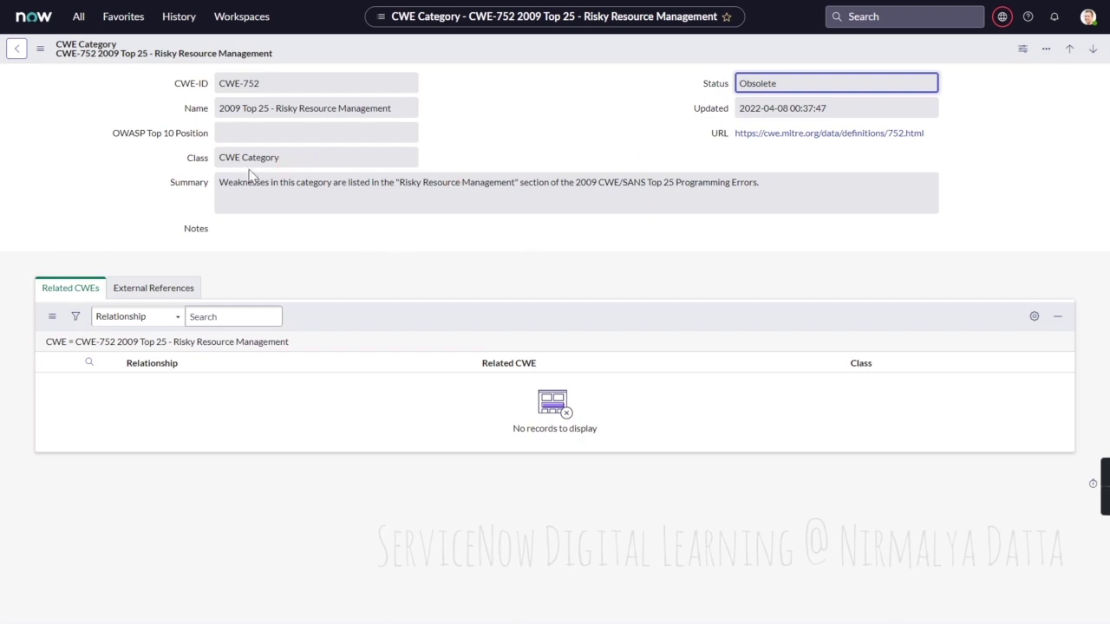
# Review CWE-752's identifier, external references, Status and Updated fields, then return to the CWEs list.
pyautogui.click(267, 84)
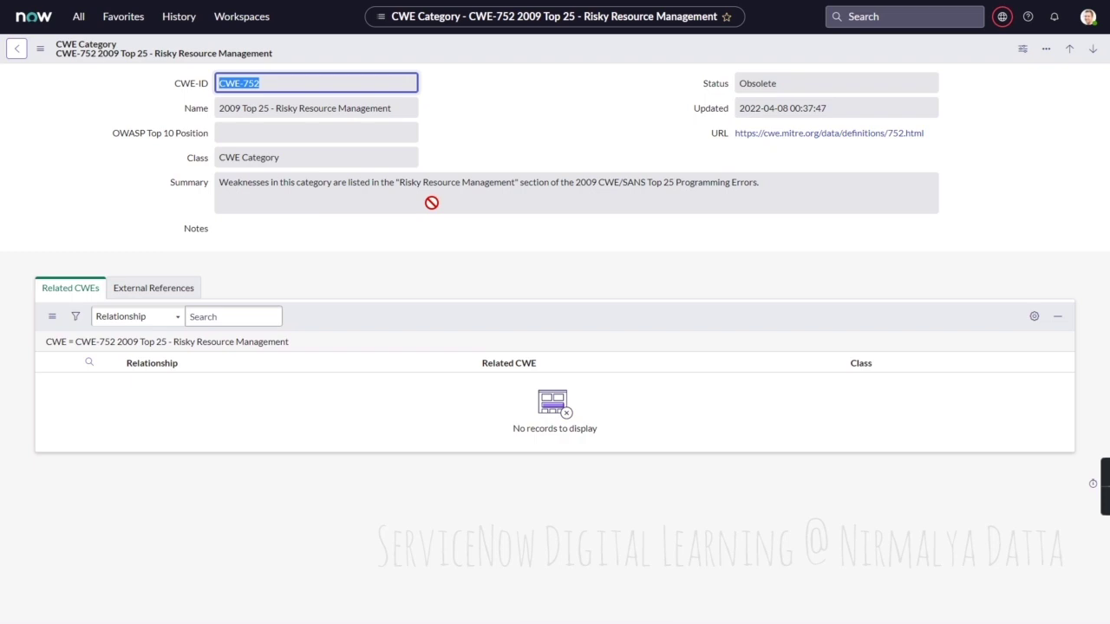
pyautogui.click(167, 291)
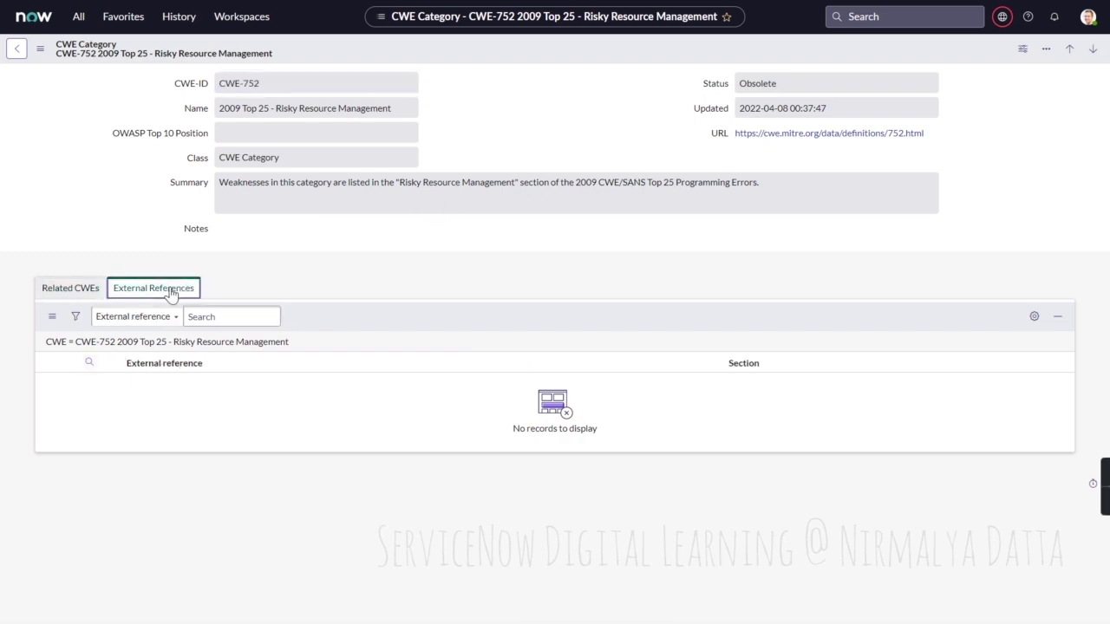
pyautogui.click(786, 83)
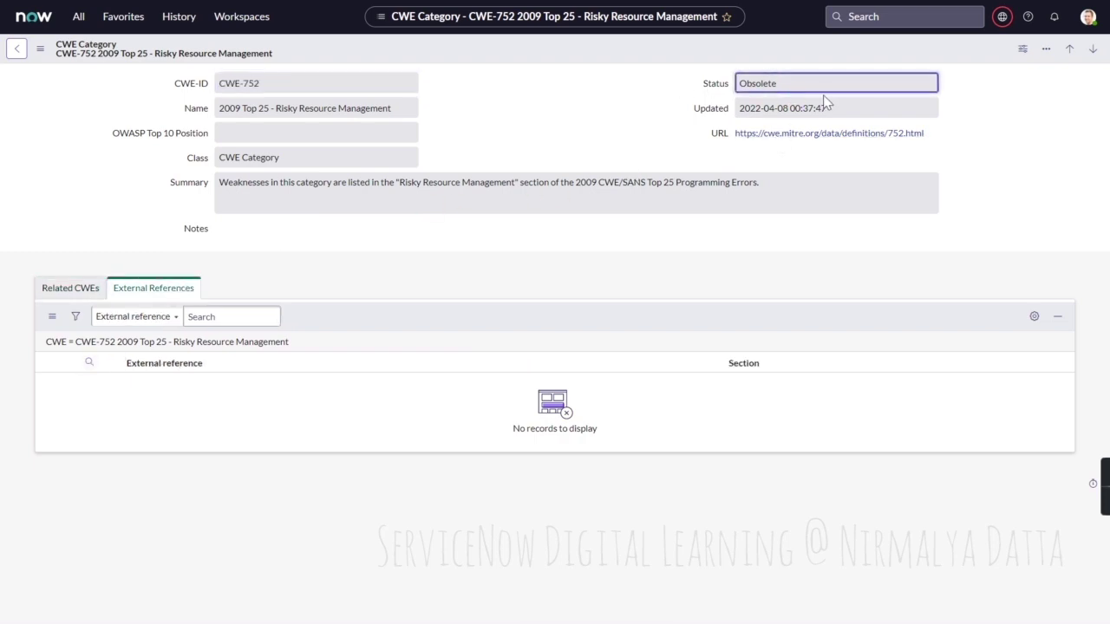
pyautogui.press('Tab')
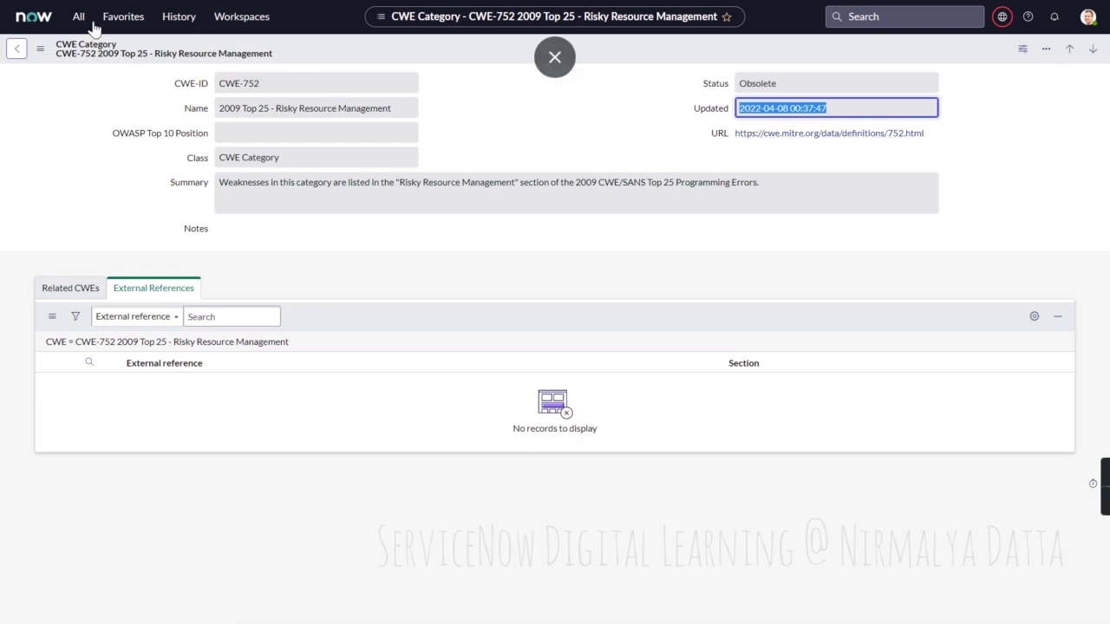
pyautogui.click(17, 52)
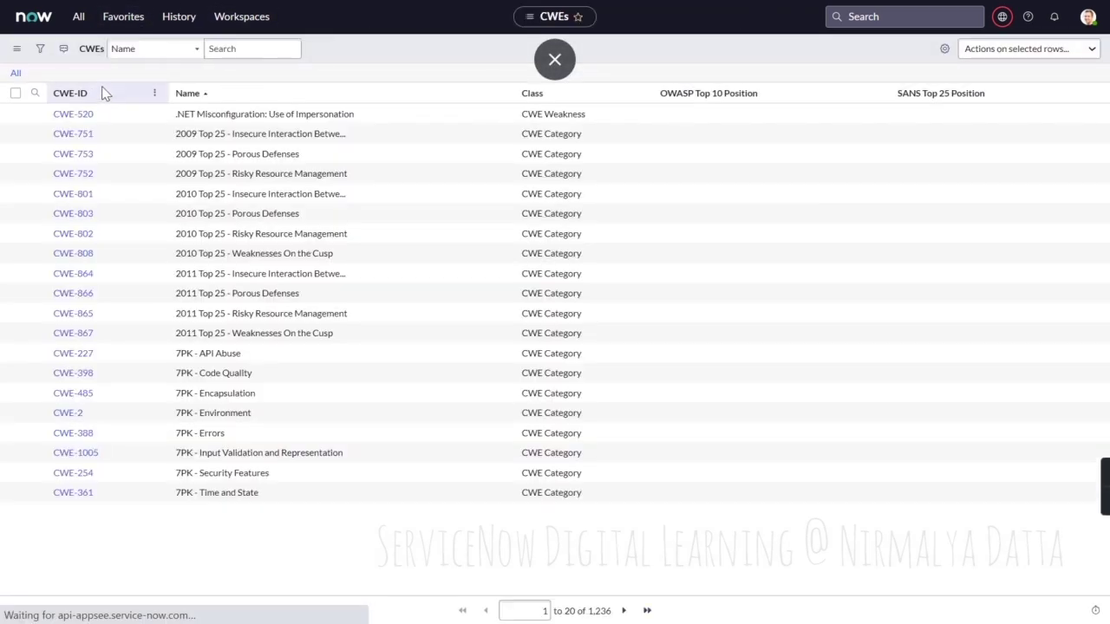
# Filter the navigator for 'nvd', open the NVD library, and open entry CVE-2018-8432.
pyautogui.click(78, 16)
pyautogui.doubleClick(87, 50)
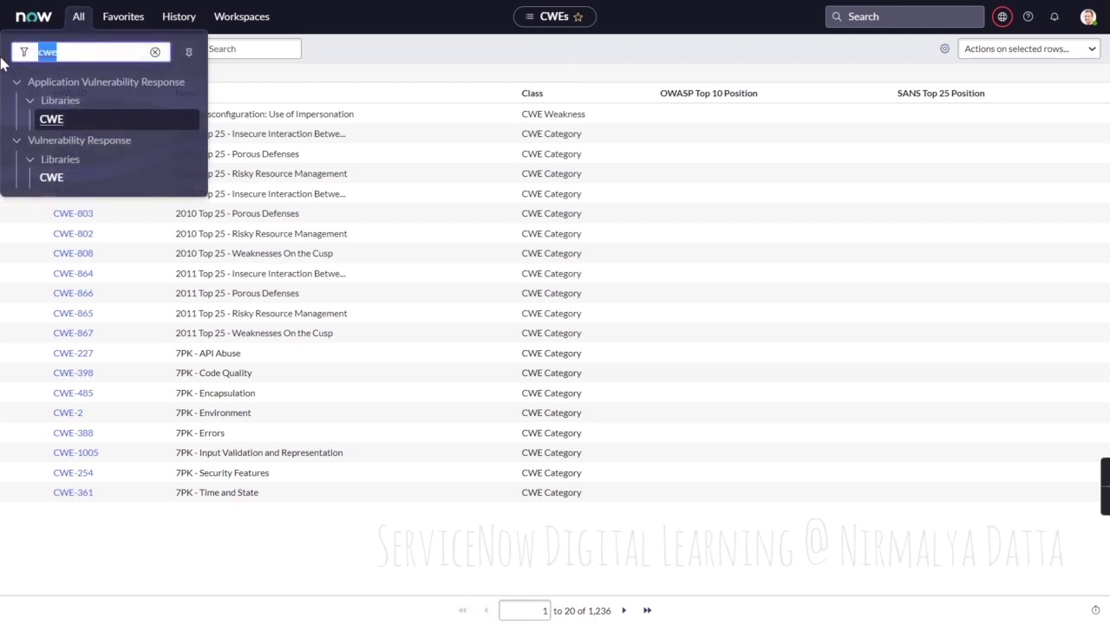
pyautogui.write('nvd')
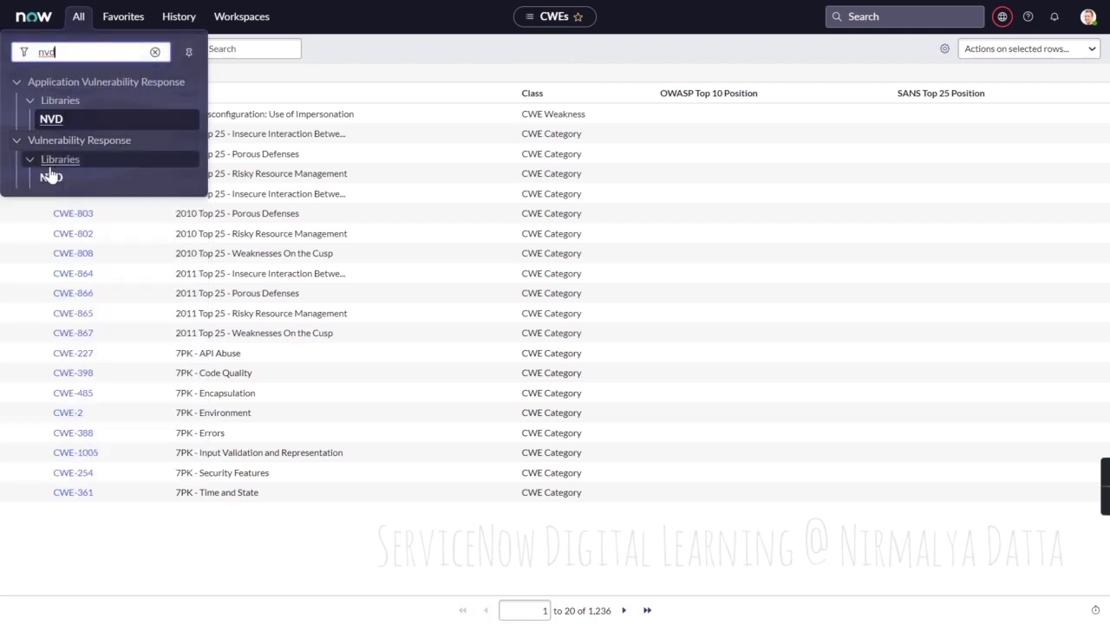
pyautogui.click(52, 180)
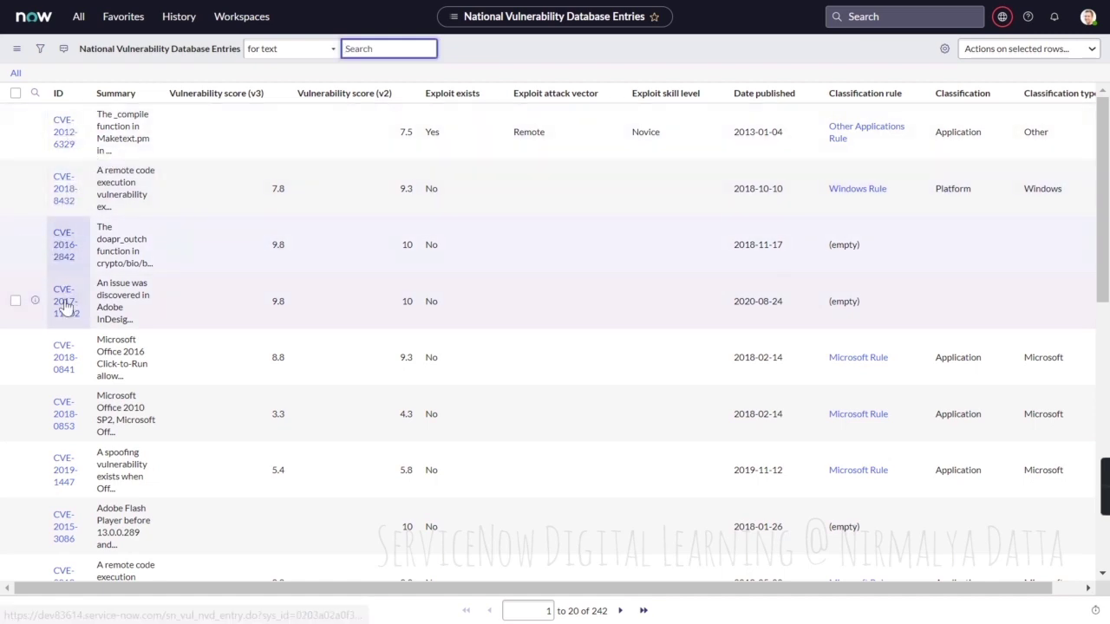
pyautogui.click(71, 198)
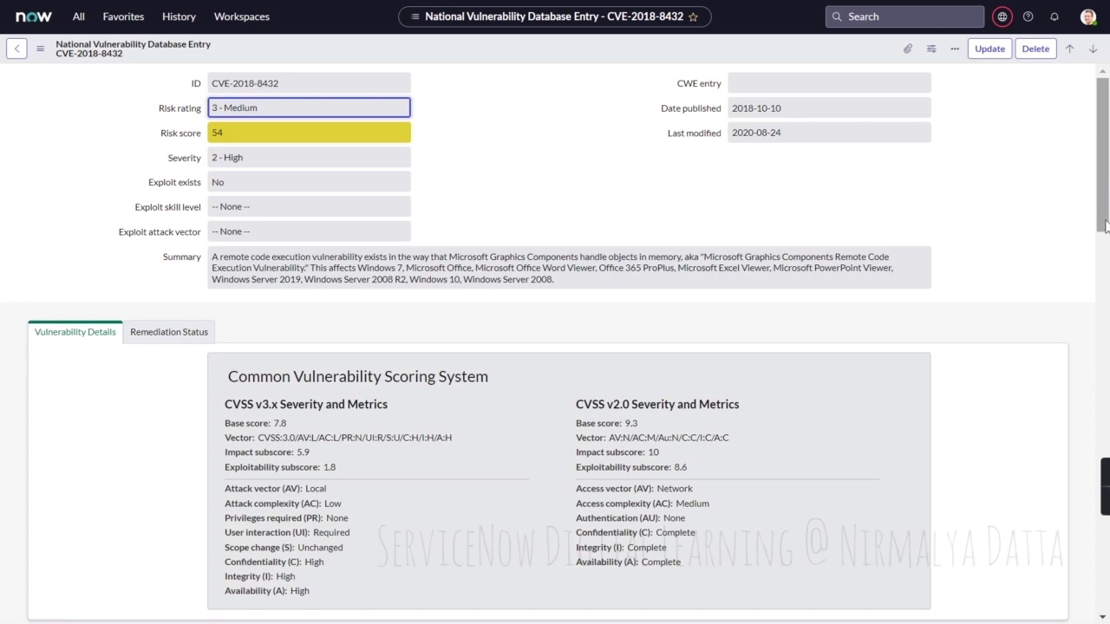
pyautogui.moveTo(1106, 225); pyautogui.dragTo(1091, 363)
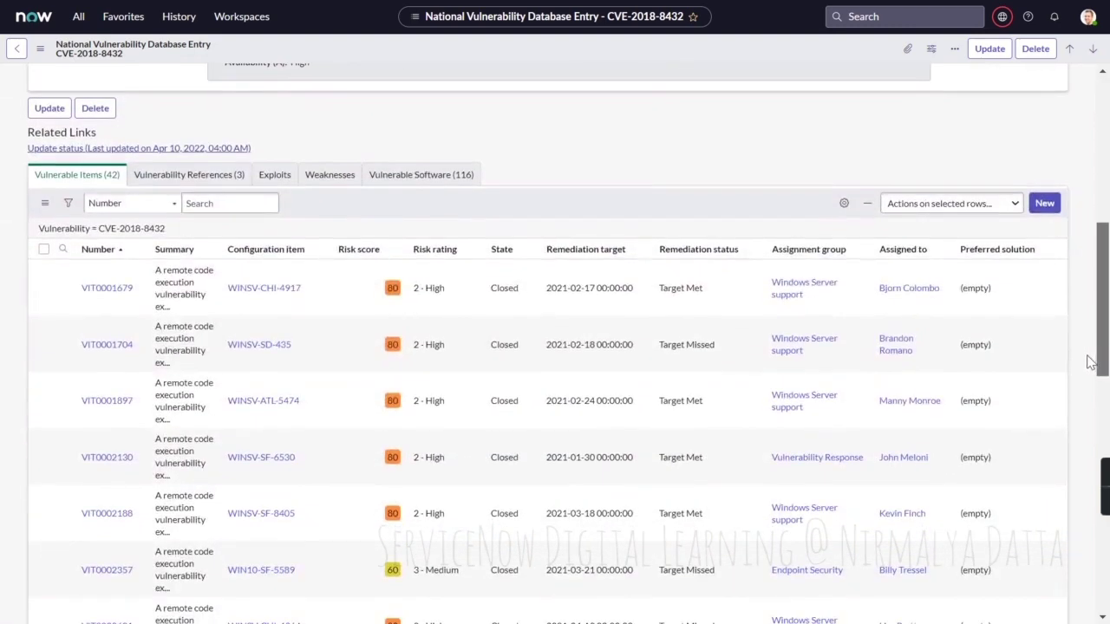
pyautogui.click(182, 174)
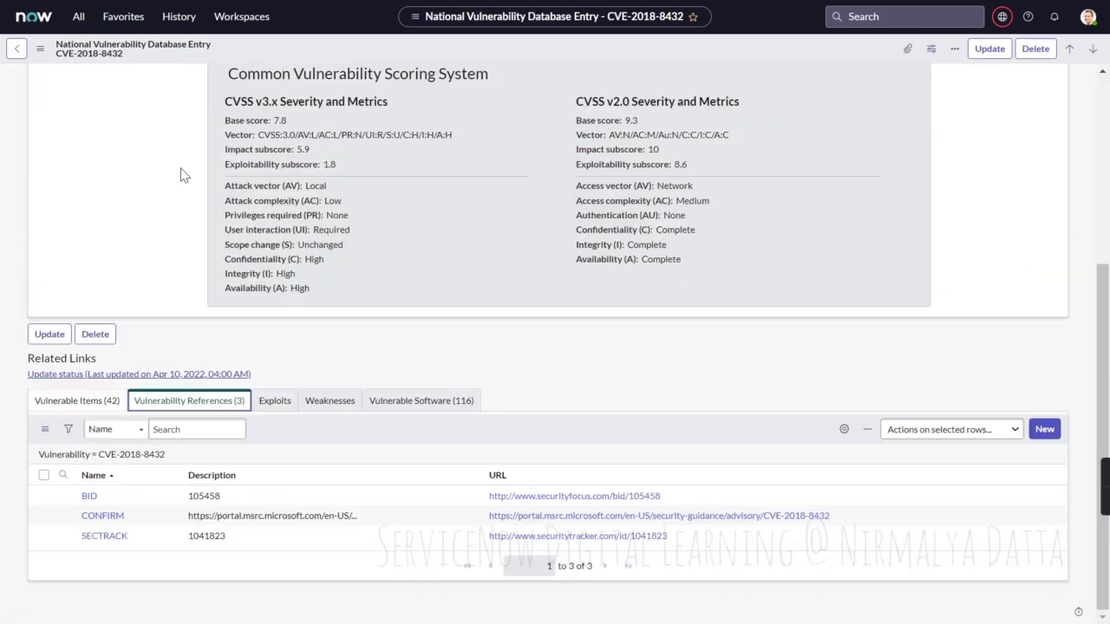
pyautogui.click(291, 406)
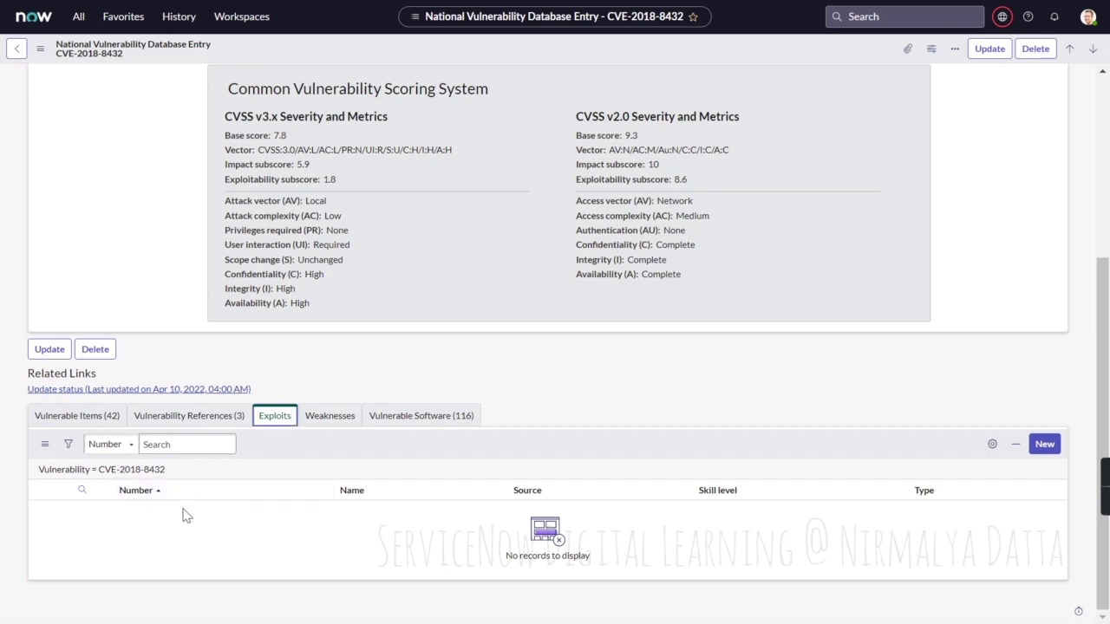
pyautogui.click(328, 418)
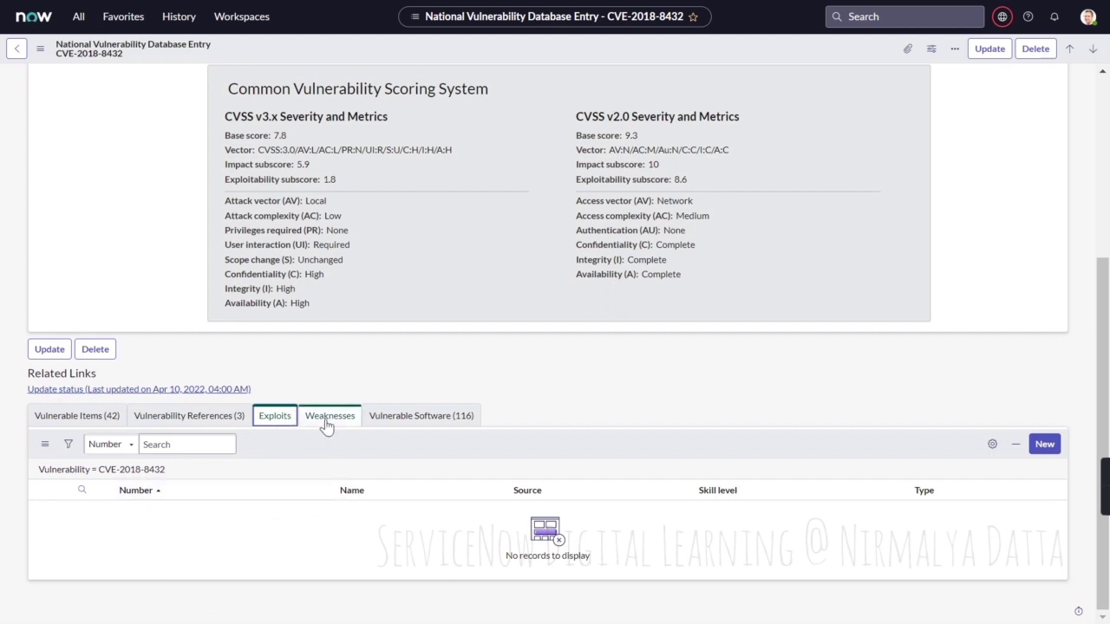
pyautogui.click(425, 421)
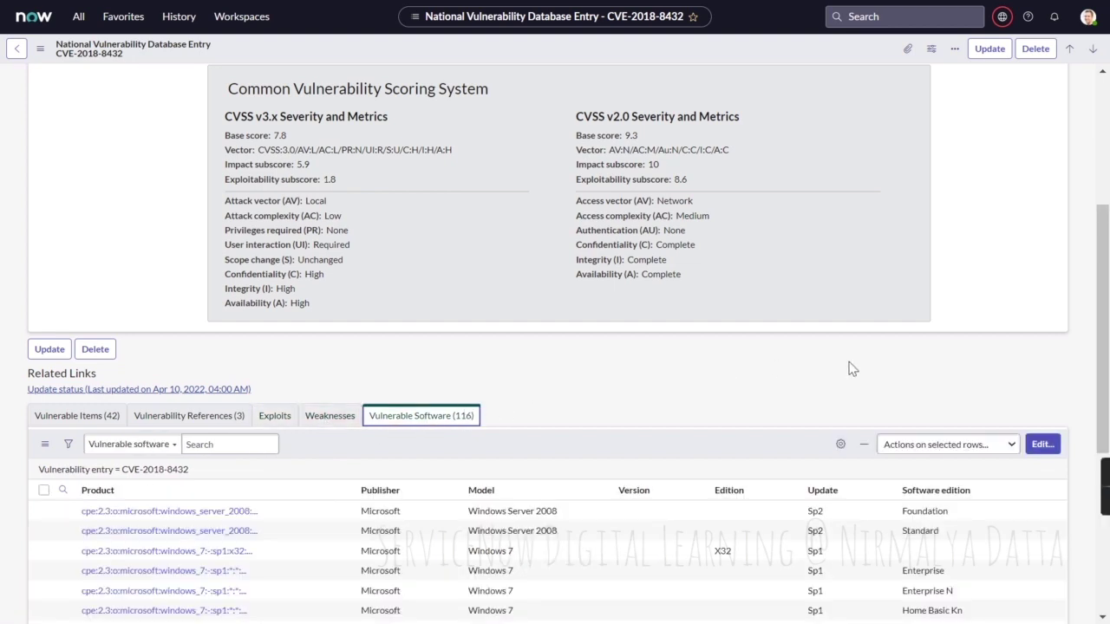
pyautogui.click(69, 420)
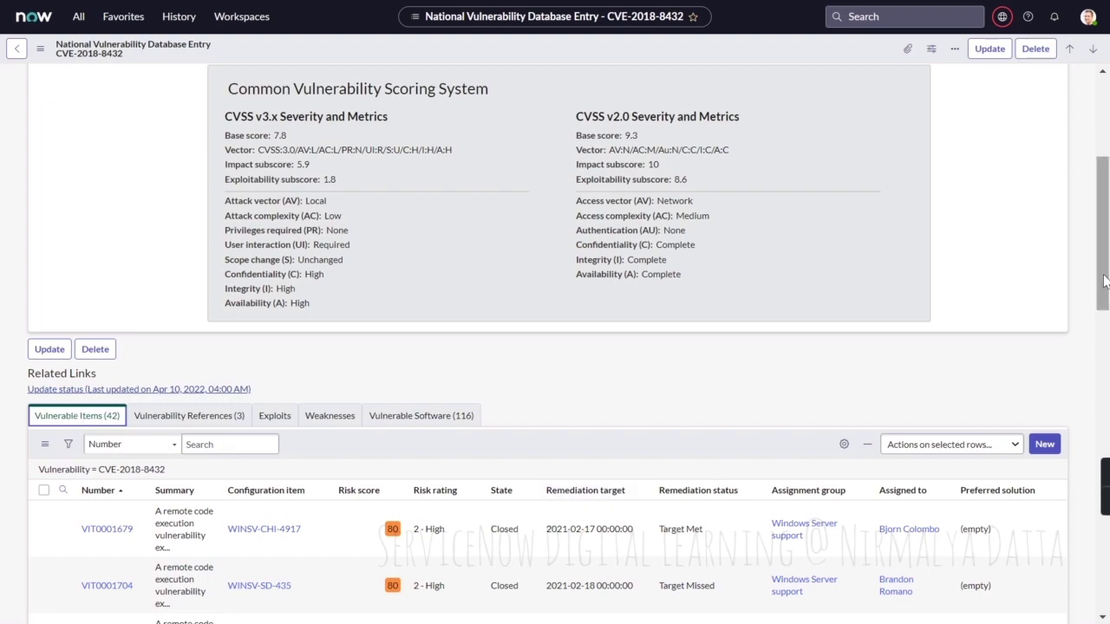
pyautogui.moveTo(1104, 279); pyautogui.dragTo(1096, 349)
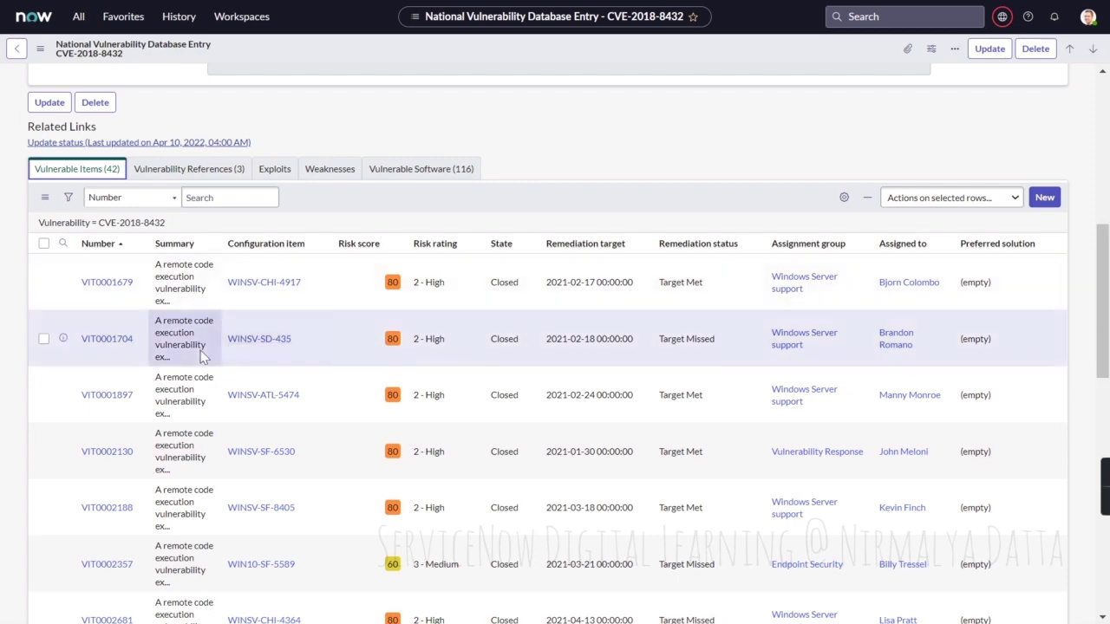
pyautogui.moveTo(1105, 303); pyautogui.dragTo(1106, 154)
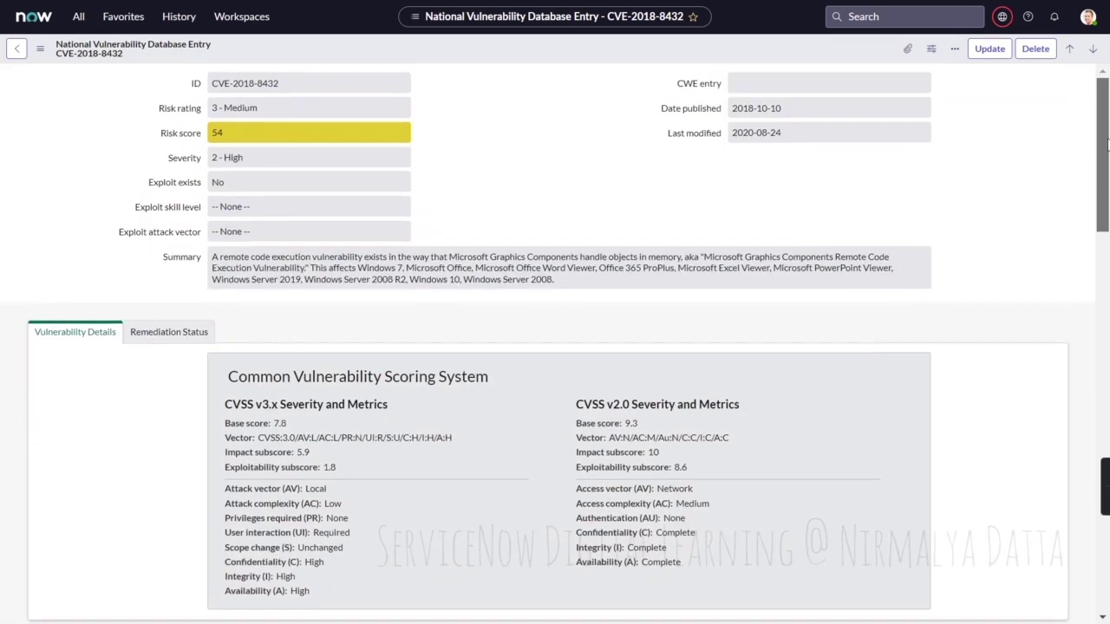
pyautogui.doubleClick(233, 133)
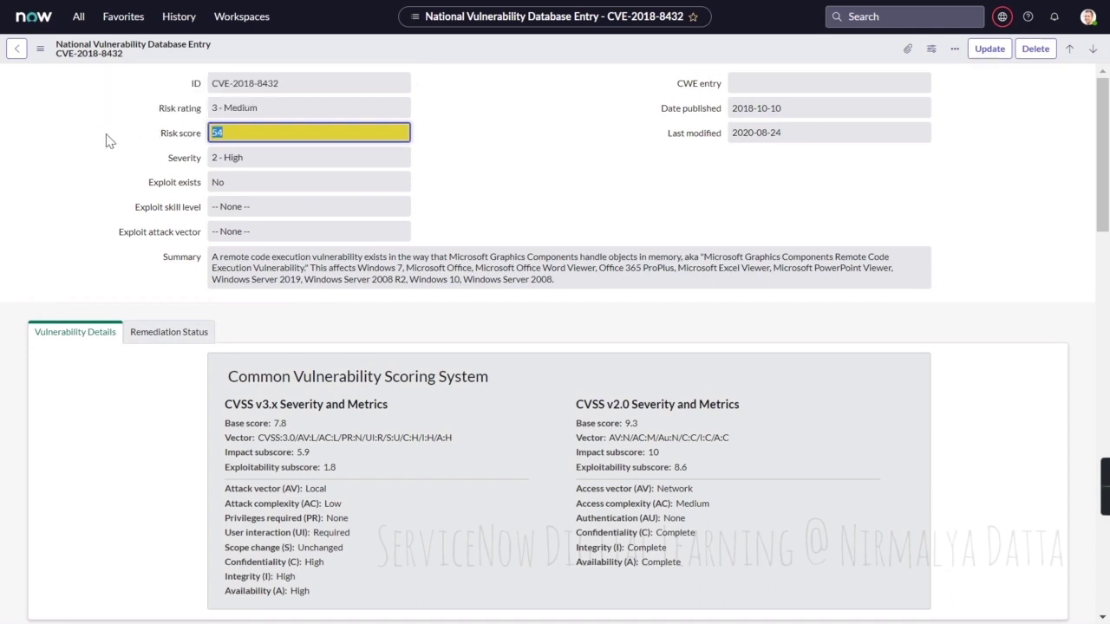
pyautogui.click(260, 109)
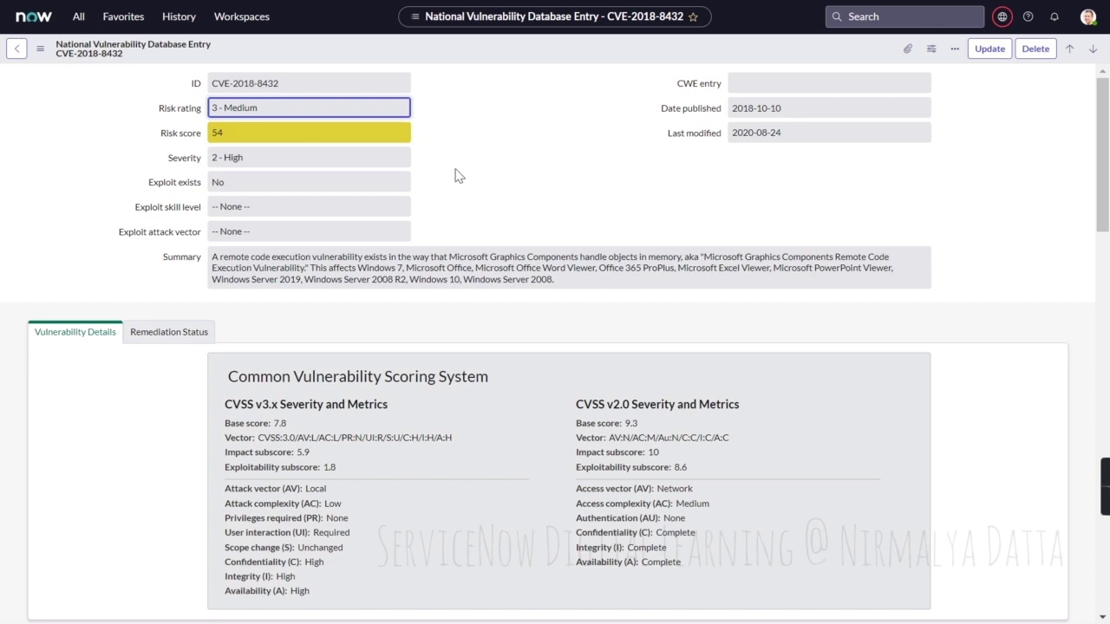
pyautogui.click(79, 21)
# Leave the CVE-2018-8432 entry for the App Engine Studio home page.
pyautogui.click(45, 181)
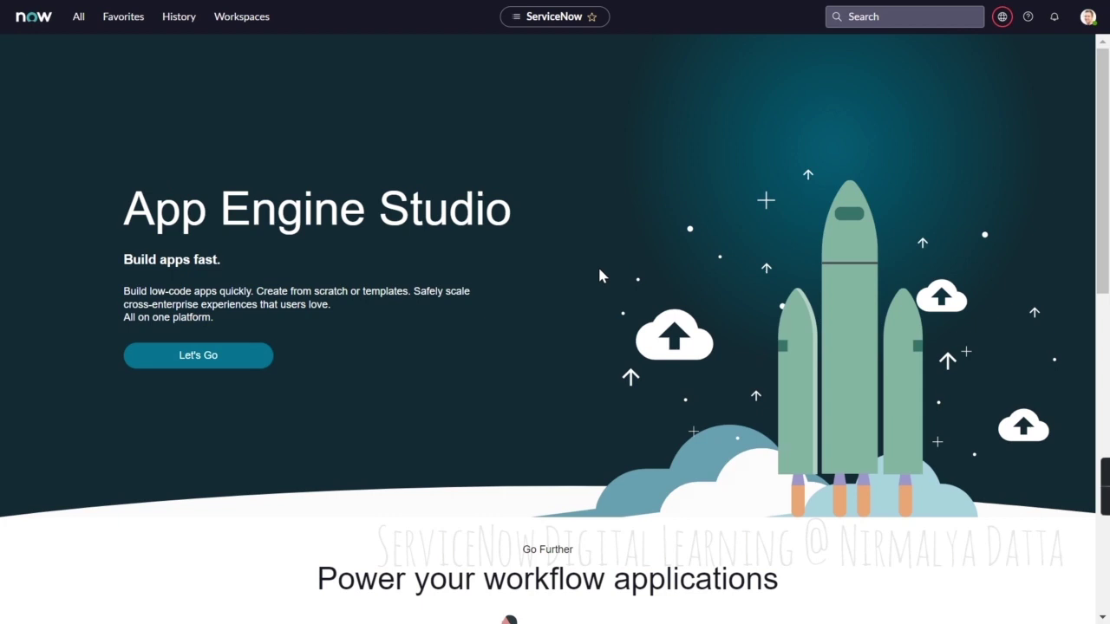
pyautogui.moveTo(1100, 499)
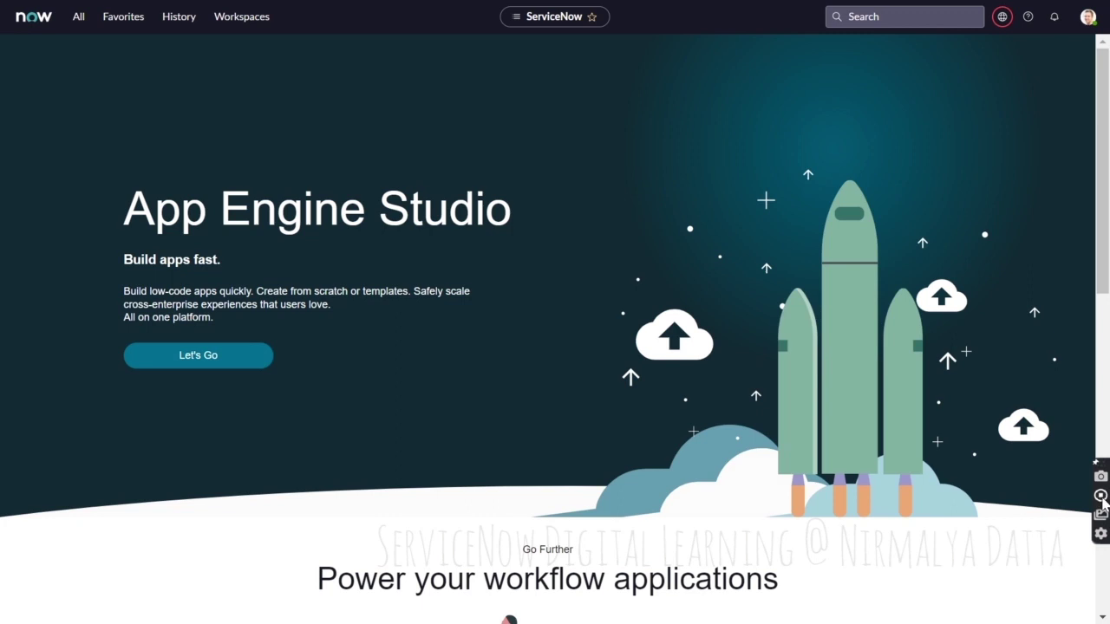